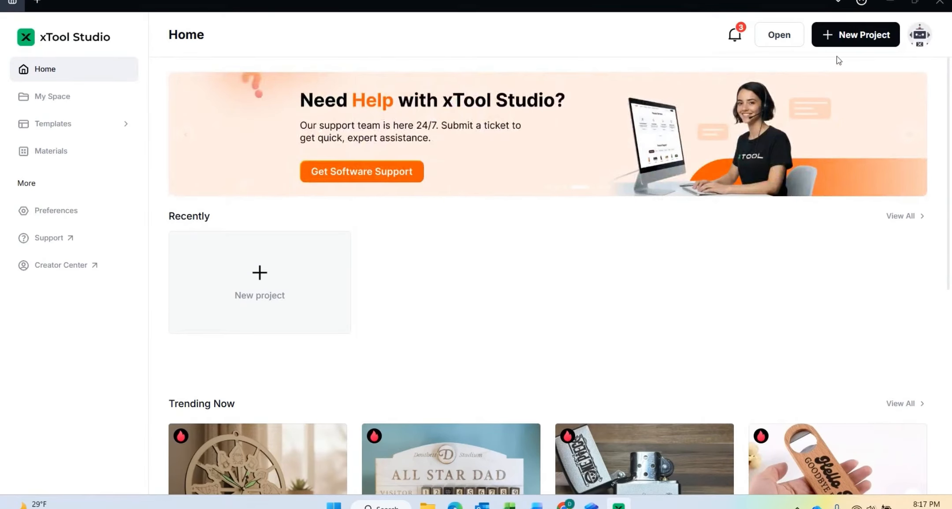
- Create a new project and open the library of ready-made elements
{"action": "left_click", "coordinate": [854, 42]}
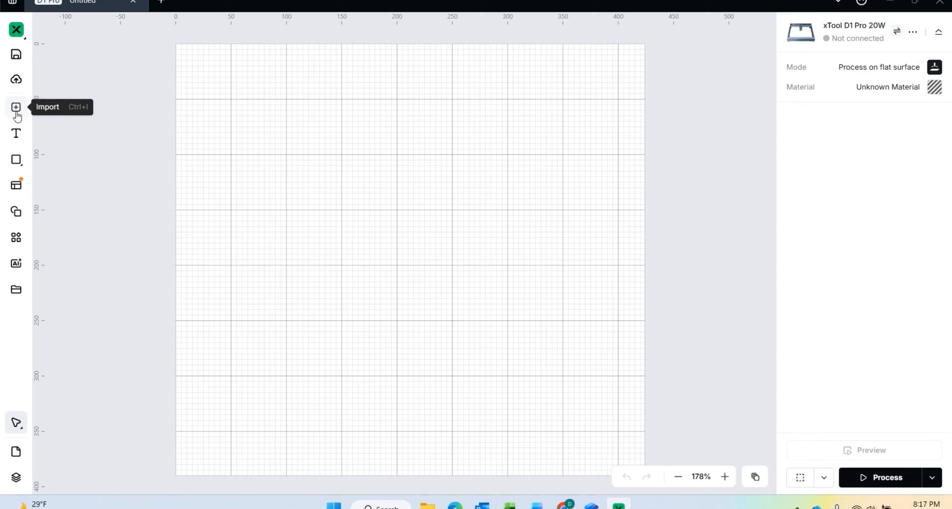
{"action": "left_click", "coordinate": [17, 167]}
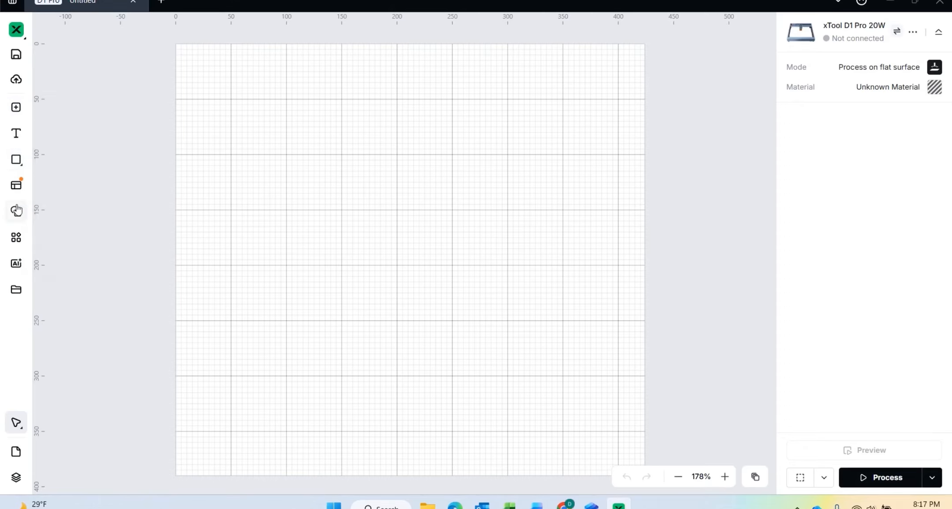
{"action": "left_click", "coordinate": [15, 211]}
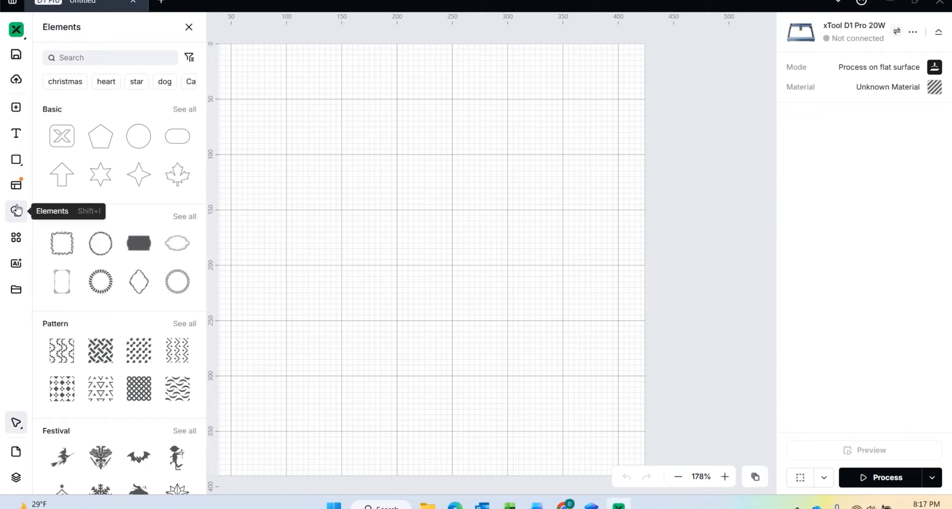
- Search the element library for Christmas designs, review them and close the library
{"action": "mouse_move", "coordinate": [200, 154]}
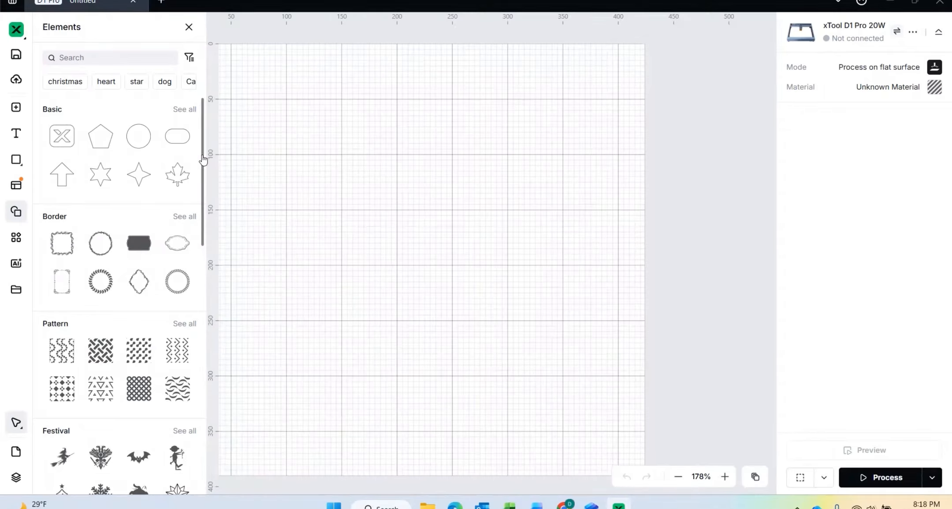
{"action": "left_click_drag", "start_coordinate": [203, 159], "coordinate": [153, 93]}
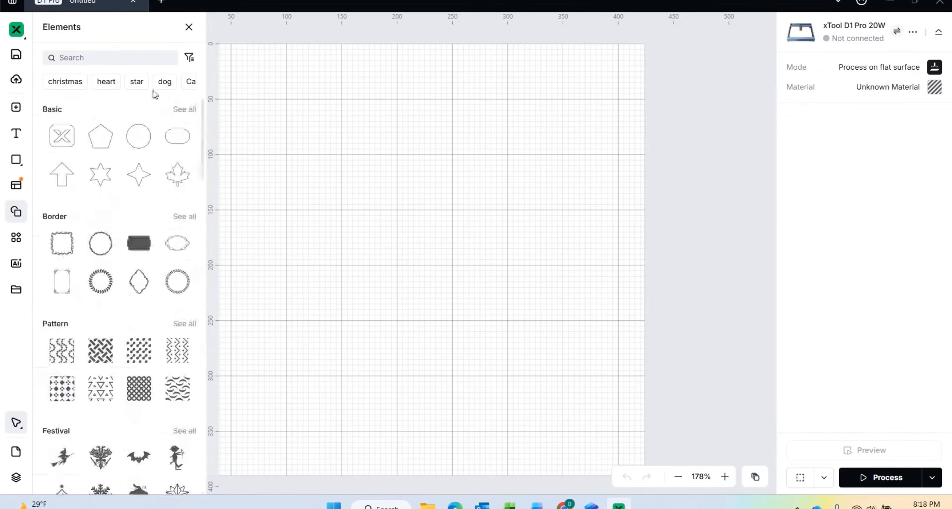
{"action": "left_click", "coordinate": [113, 56]}
{"action": "type", "text": "Chri"}
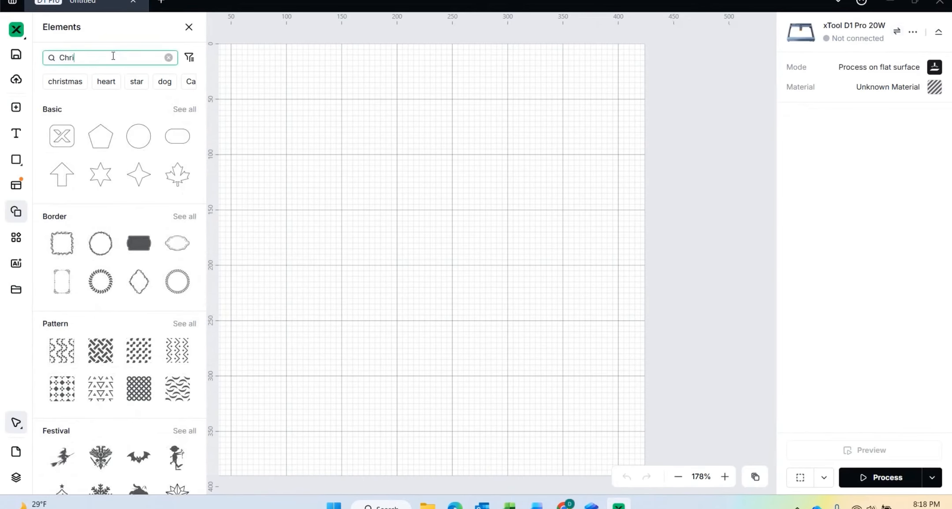
{"action": "type", "text": "stms"}
{"action": "type", "text": "stma"}
{"action": "key", "text": "Return"}
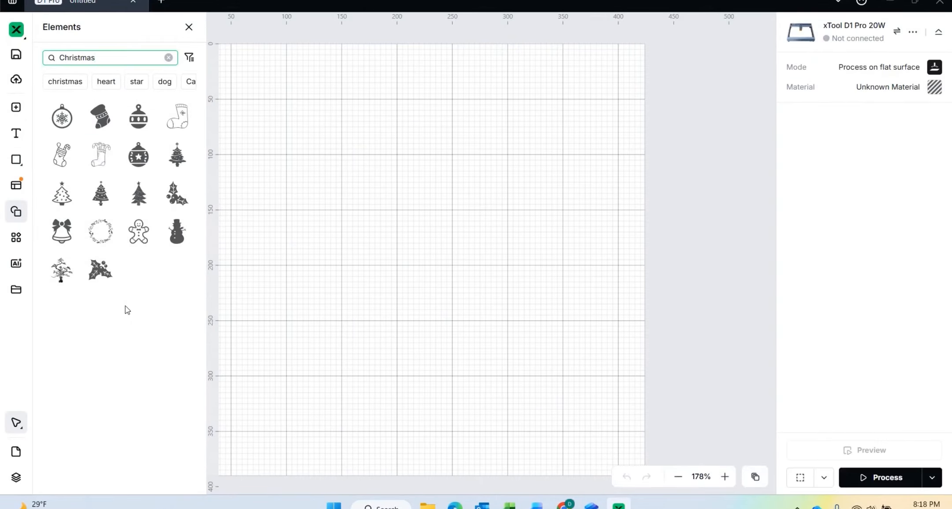
{"action": "left_click", "coordinate": [12, 212]}
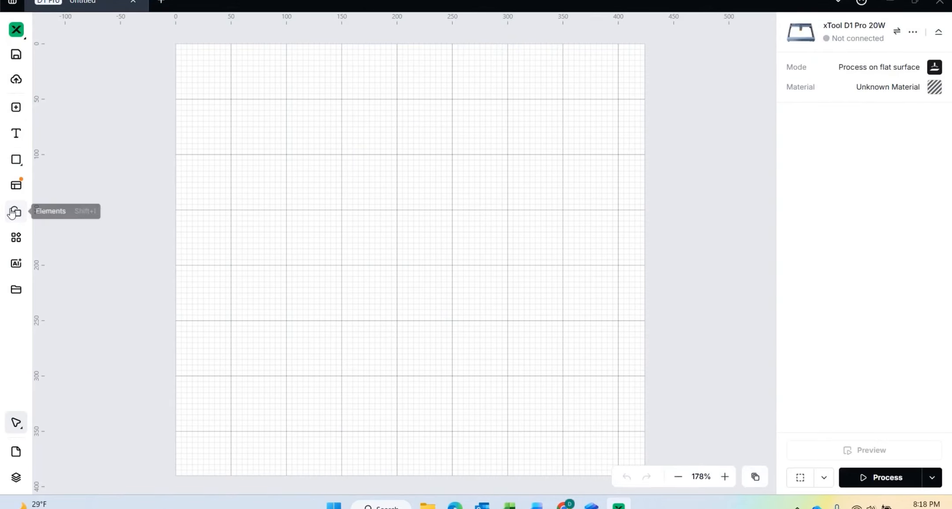
- Open the template library and look through its occasion categories
{"action": "left_click", "coordinate": [23, 185]}
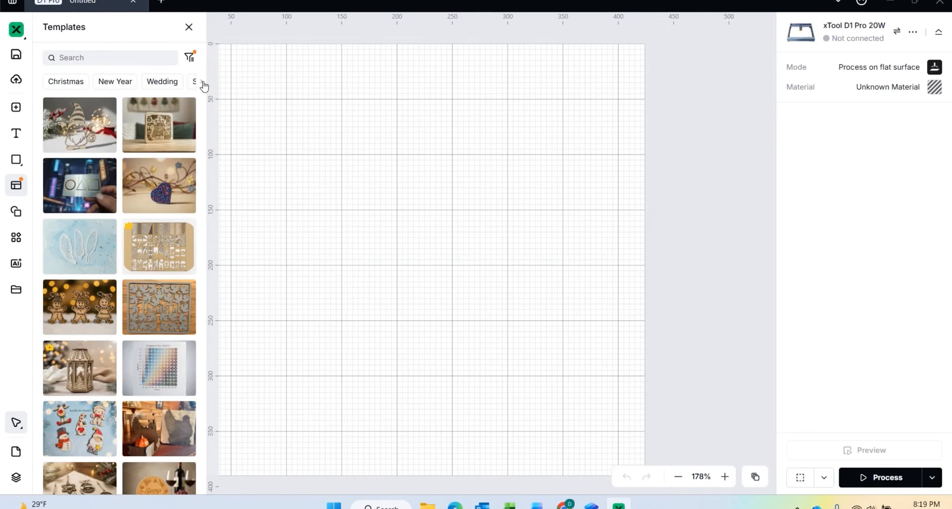
{"action": "left_click", "coordinate": [202, 87]}
{"action": "left_click", "coordinate": [203, 87]}
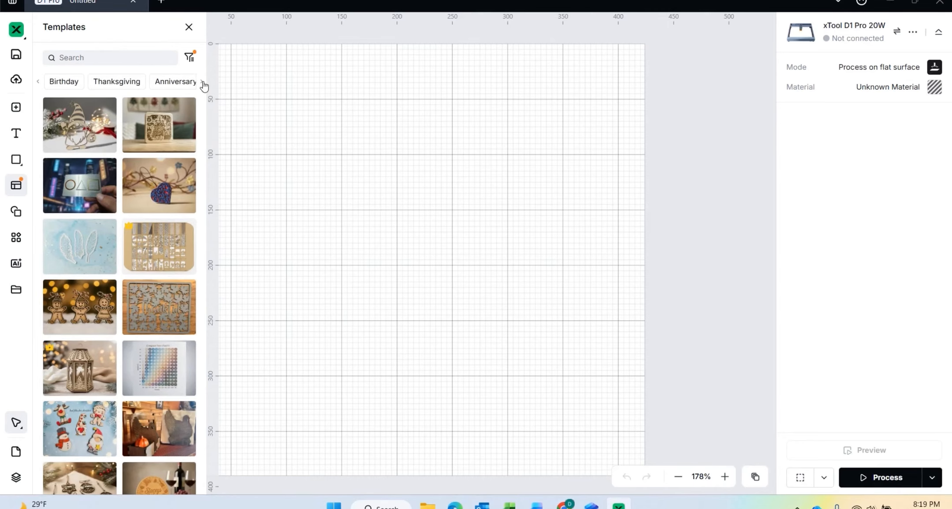
{"action": "left_click", "coordinate": [202, 86]}
{"action": "left_click", "coordinate": [203, 87]}
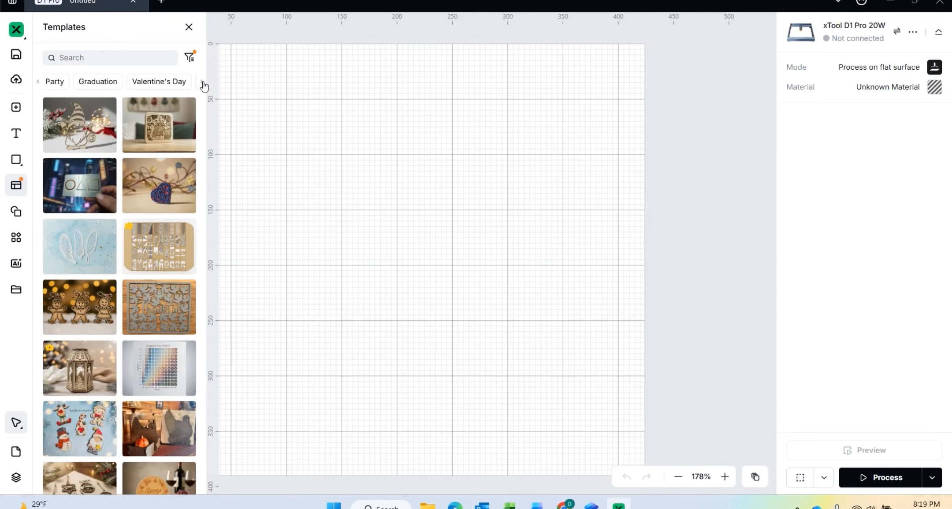
{"action": "left_click", "coordinate": [39, 84]}
{"action": "left_click", "coordinate": [40, 83]}
{"action": "left_click", "coordinate": [40, 84]}
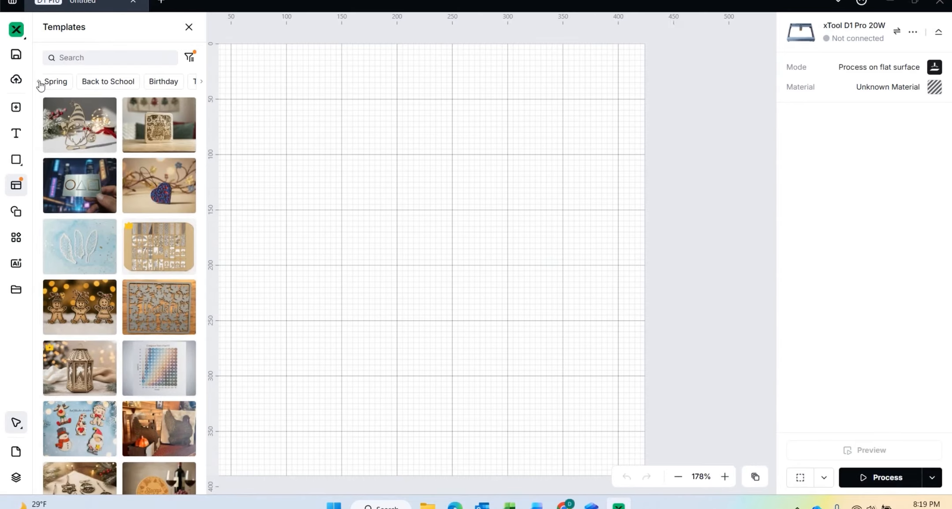
{"action": "left_click", "coordinate": [40, 84]}
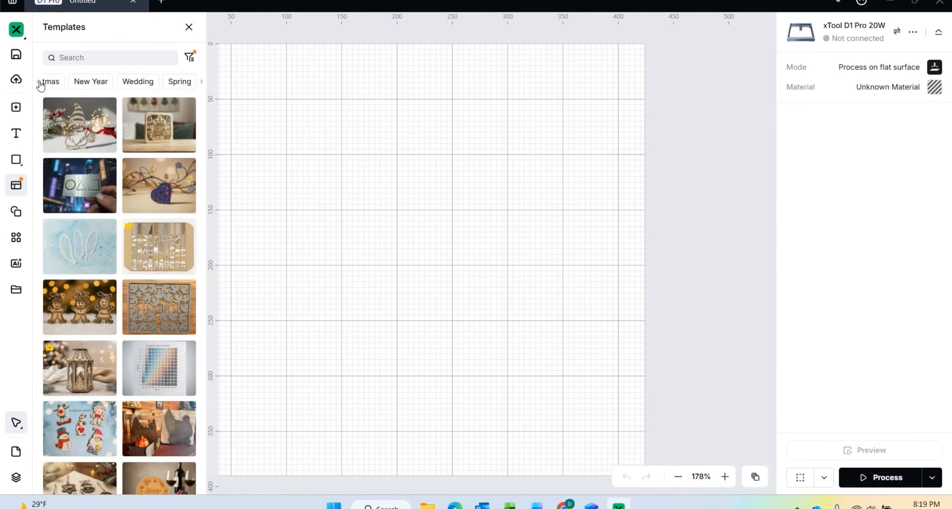
- Filter the templates to Wedding and add the "Für immer verbunden" engraved wood slice design to the current project
{"action": "left_click", "coordinate": [137, 87]}
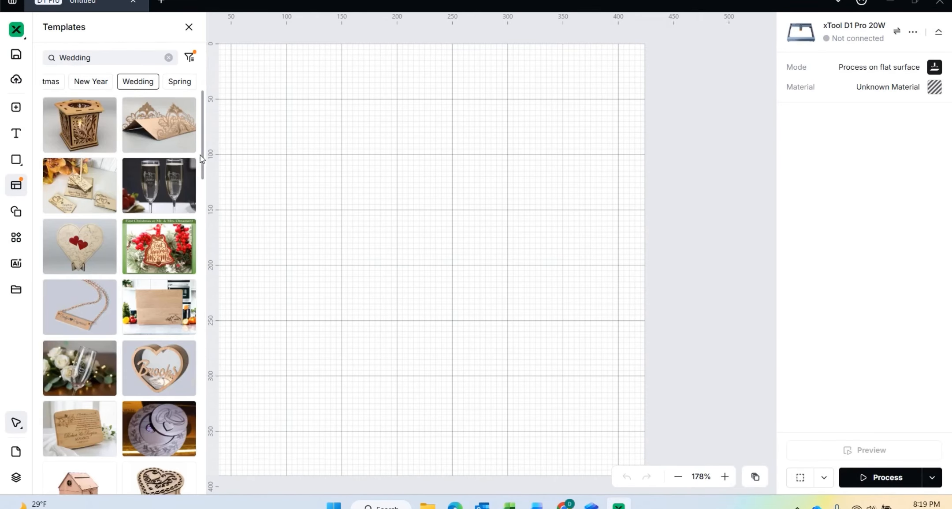
{"action": "left_click_drag", "start_coordinate": [203, 158], "coordinate": [206, 421]}
{"action": "left_click", "coordinate": [169, 354]}
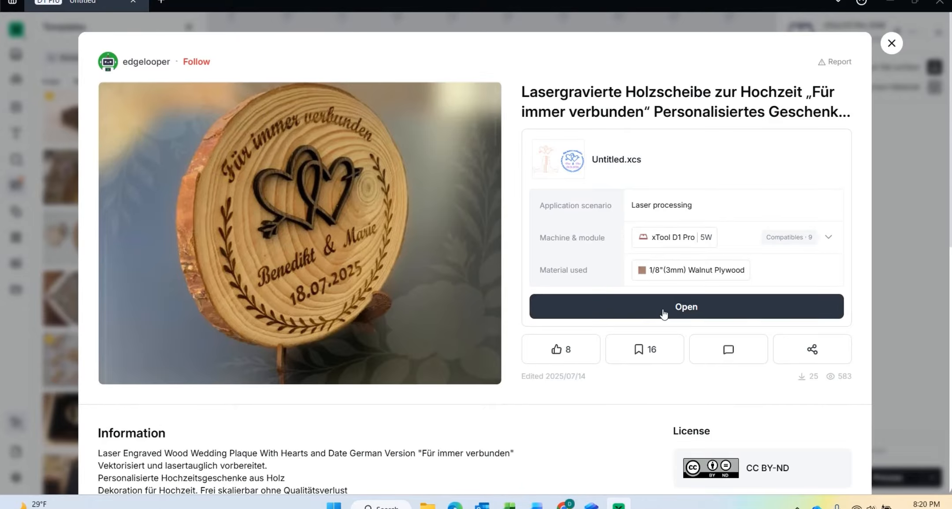
{"action": "left_click", "coordinate": [581, 313]}
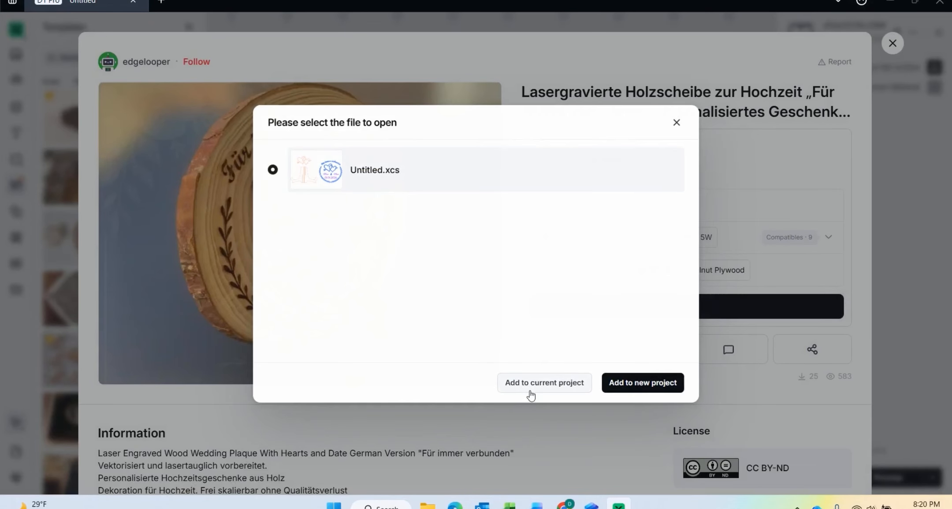
{"action": "left_click", "coordinate": [545, 382]}
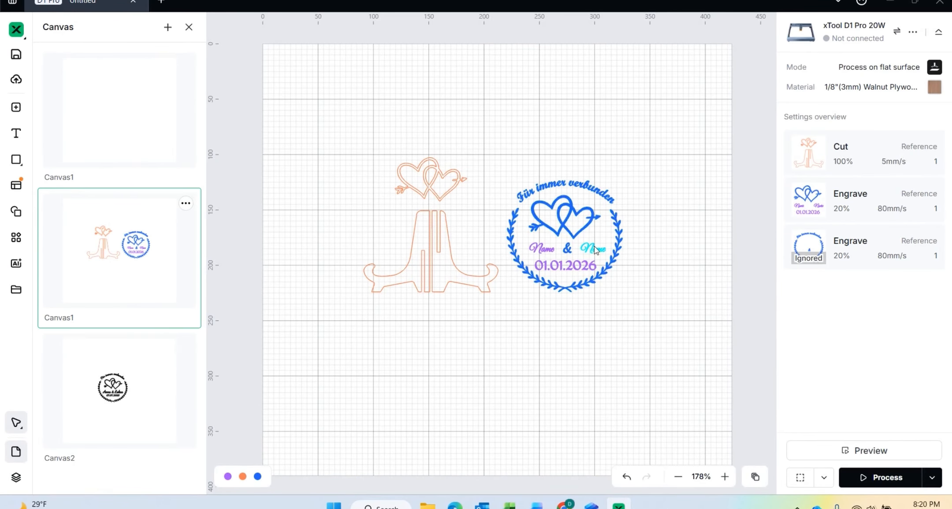
- Replace the placeholder date in the round wedding design with 12-19-2026
{"action": "left_click", "coordinate": [549, 264]}
{"action": "double_click", "coordinate": [549, 265]}
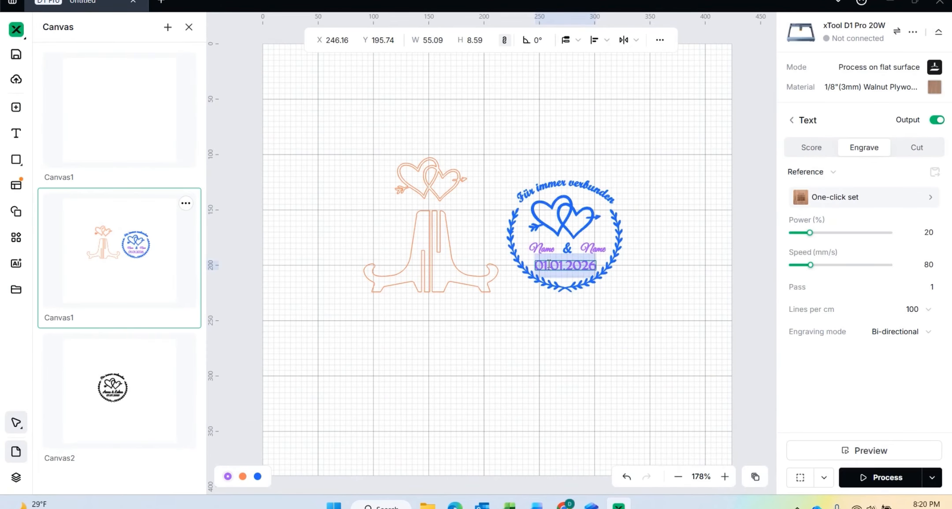
{"action": "type", "text": "12-1"}
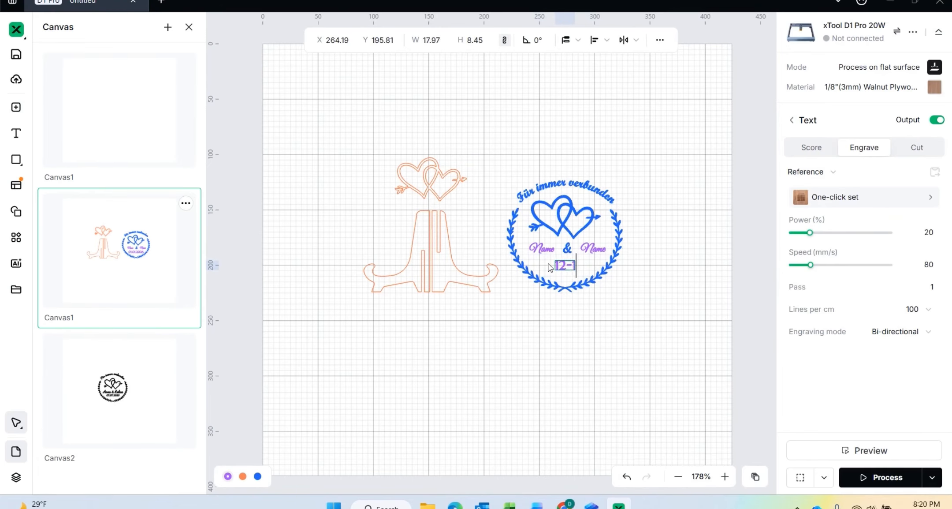
{"action": "type", "text": "9-202"}
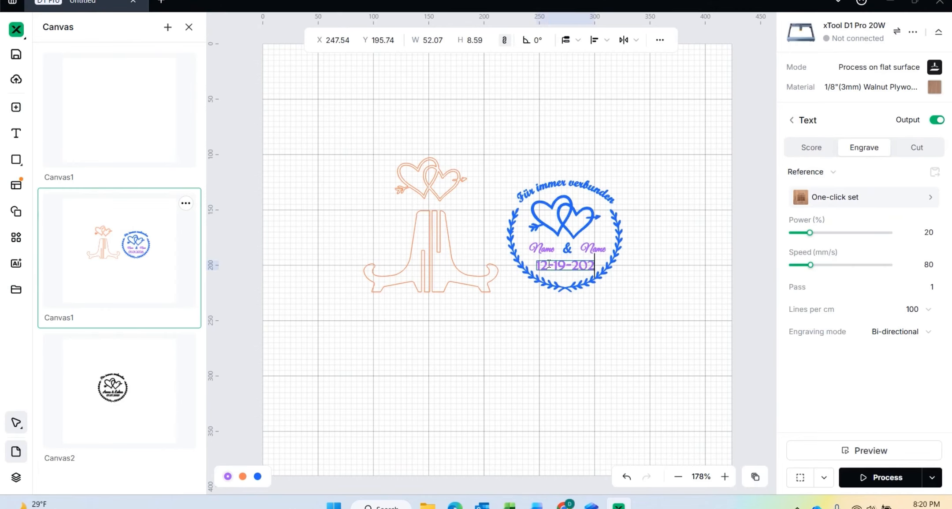
{"action": "type", "text": "6"}
- Replace the two Name placeholders on either side of the ampersand with the couple's first names and deselect the text
{"action": "left_click", "coordinate": [540, 252]}
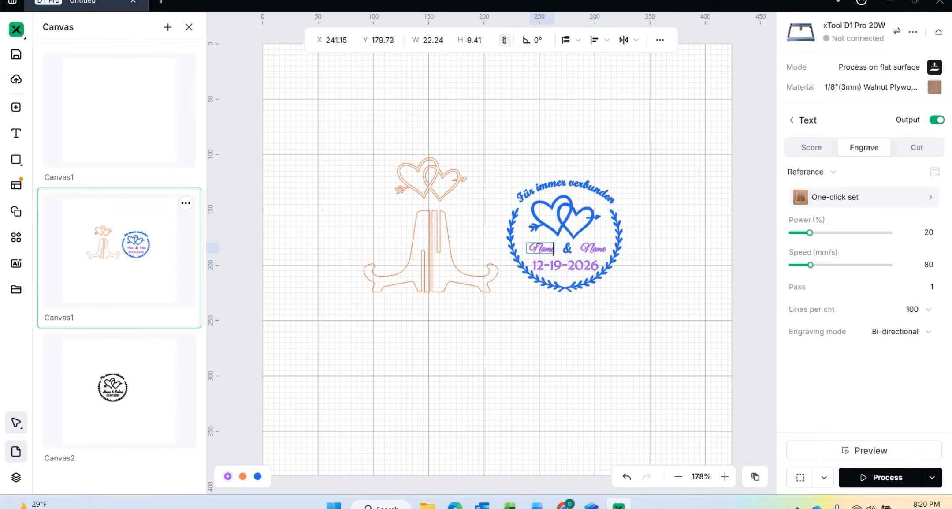
{"action": "key", "text": "ctrl+a"}
{"action": "type", "text": "Dain"}
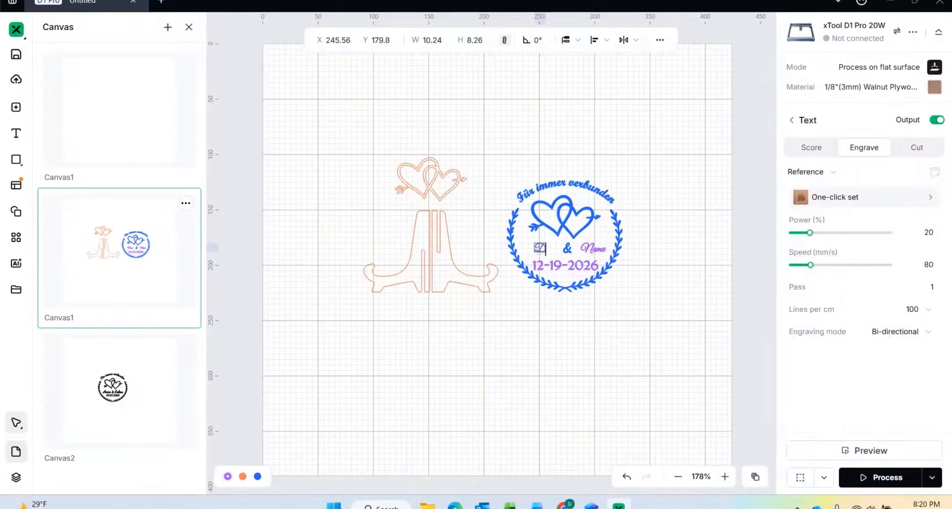
{"action": "double_click", "coordinate": [600, 249]}
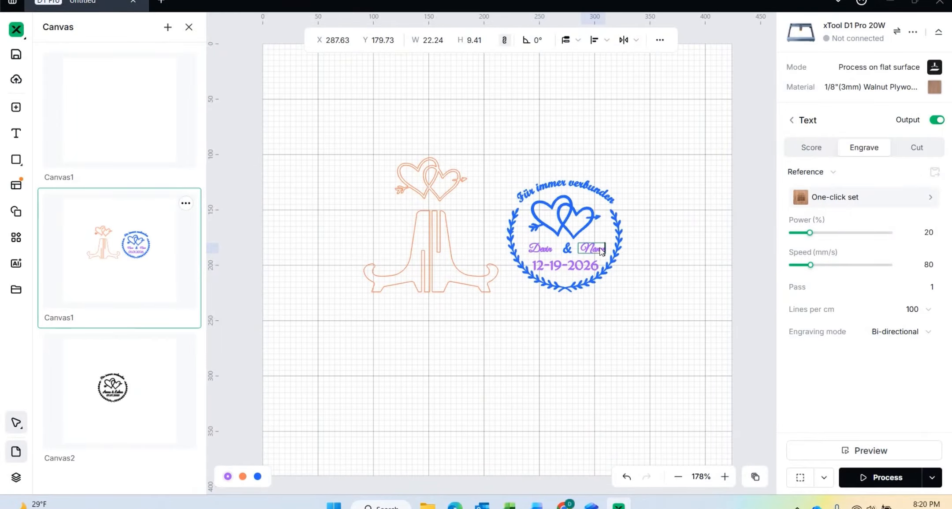
{"action": "key", "text": "ctrl+a"}
{"action": "type", "text": "Haylie"}
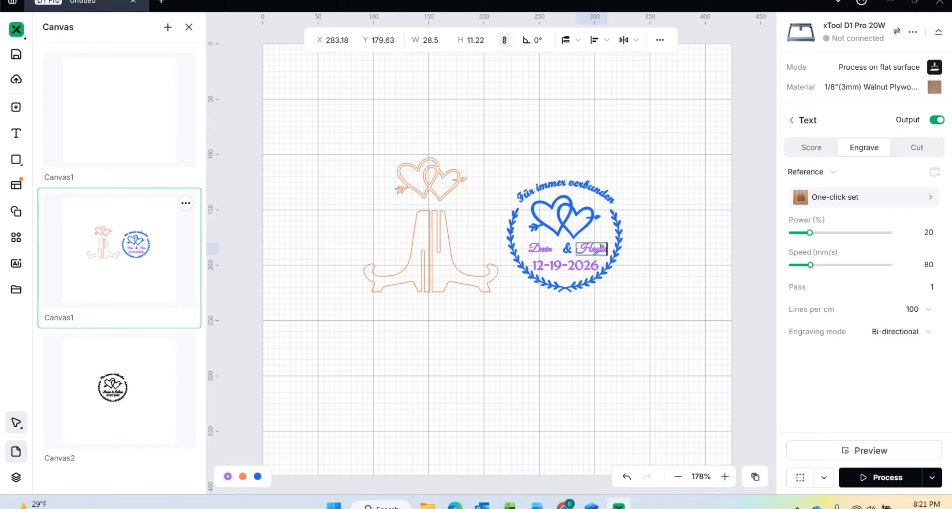
{"action": "left_click", "coordinate": [653, 268]}
{"action": "left_click", "coordinate": [653, 267]}
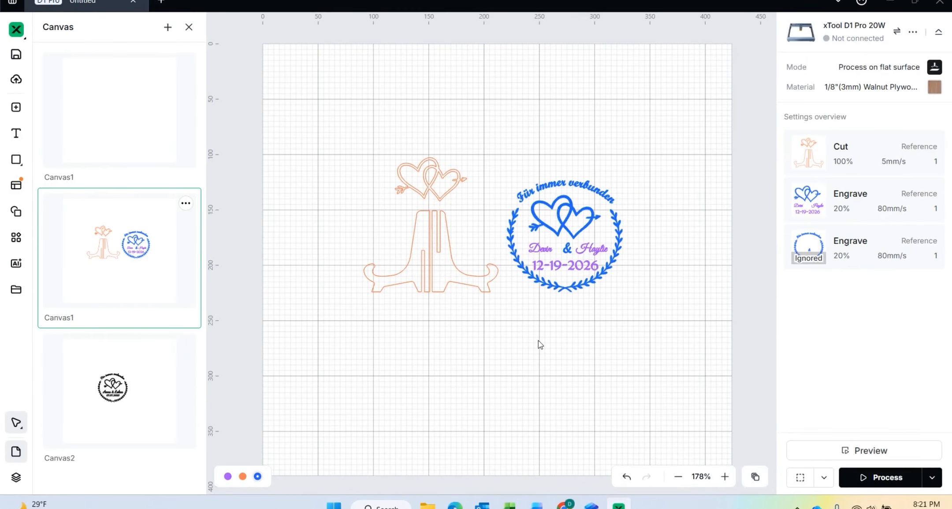
- View the design on Canvas2, then return to the Canvas1 holding the stand and the personalized engraving
{"action": "left_click", "coordinate": [133, 409]}
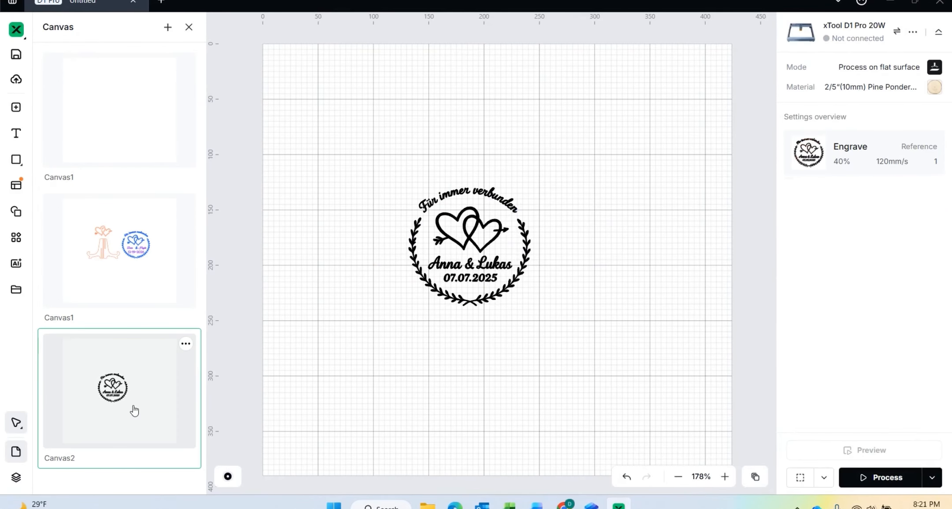
{"action": "left_click", "coordinate": [168, 260]}
{"action": "left_click", "coordinate": [157, 362]}
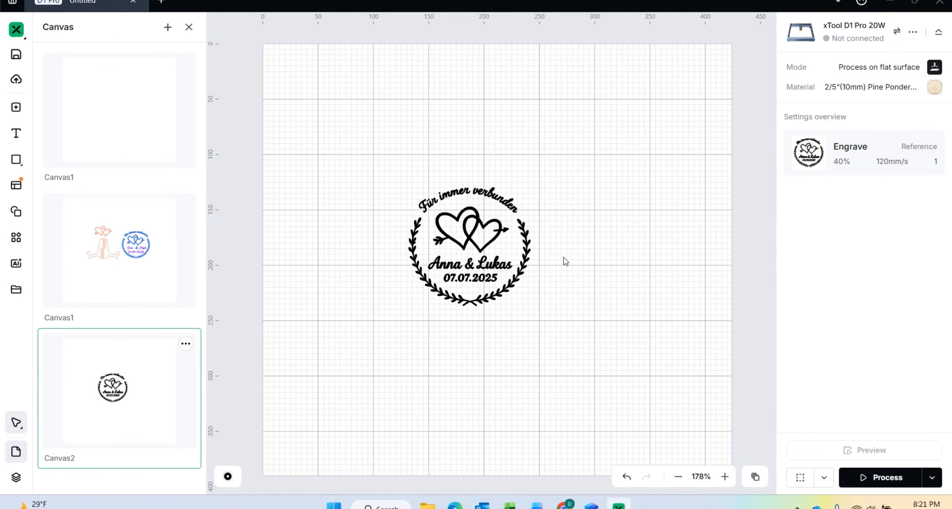
{"action": "left_click", "coordinate": [103, 290]}
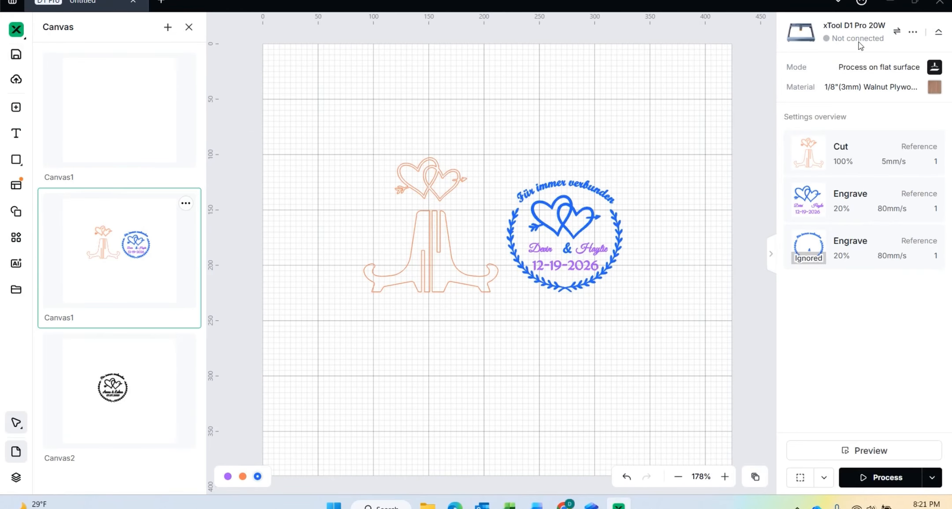
- Look through the available laser devices and choose D1 Pro for the project
{"action": "left_click", "coordinate": [897, 32]}
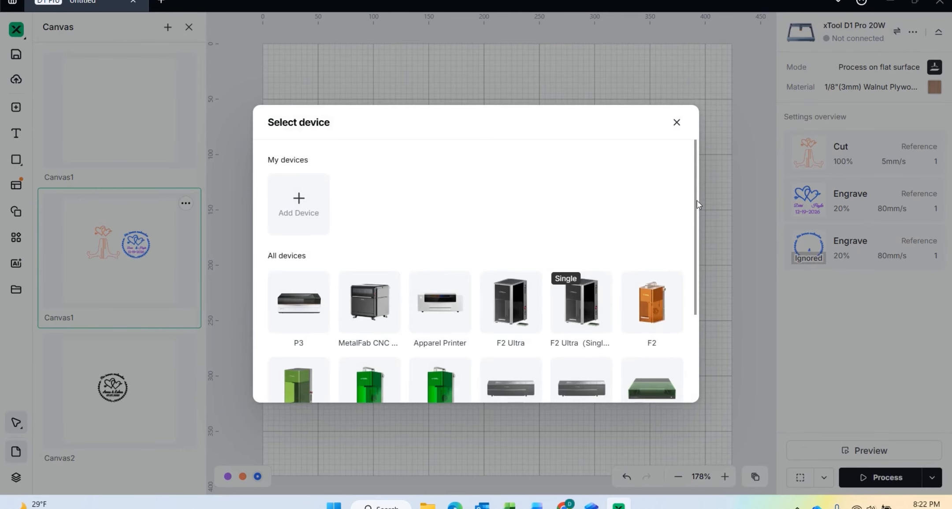
{"action": "scroll", "coordinate": [691, 344], "scroll_direction": "down", "scroll_amount": 3}
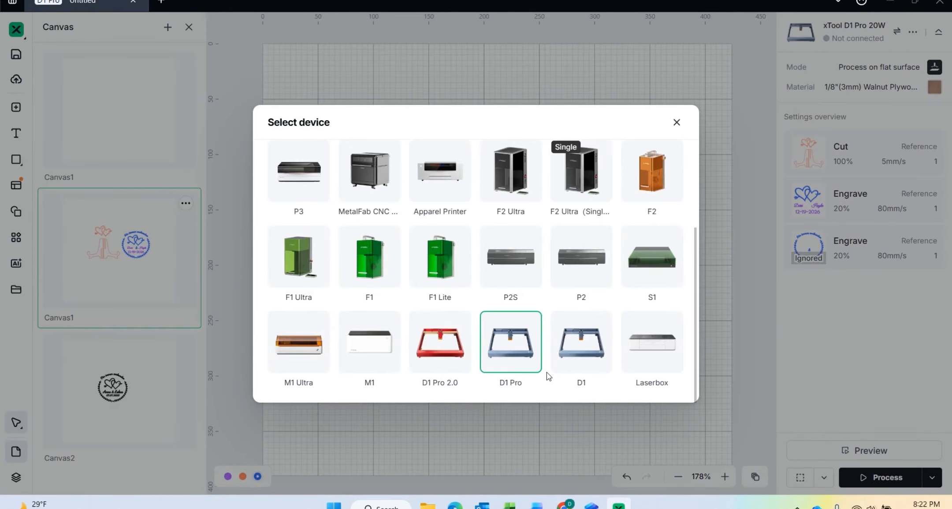
{"action": "left_click", "coordinate": [501, 357]}
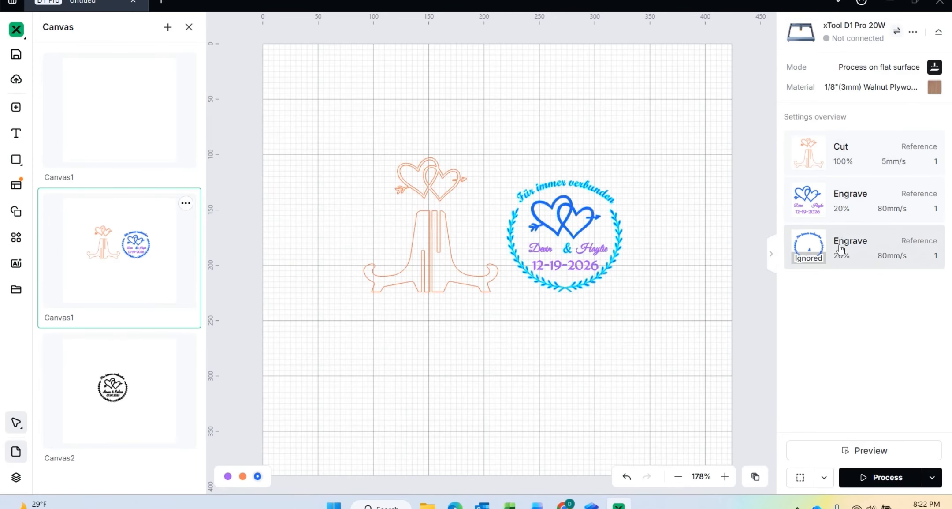
- Open the simulated material preview, rotate the board and zoom in to examine the cut stand and engraved text
{"action": "left_click", "coordinate": [846, 456]}
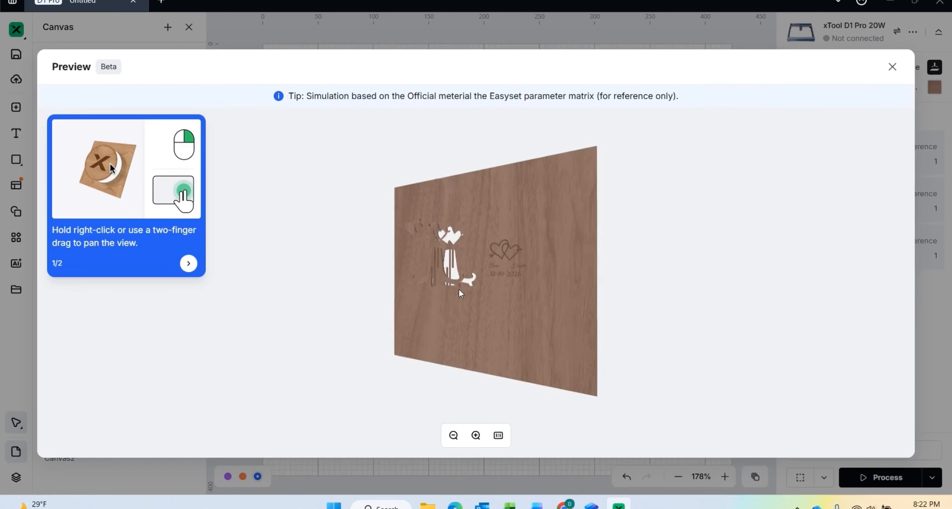
{"action": "scroll", "coordinate": [461, 289], "scroll_direction": "up", "scroll_amount": 1}
{"action": "mouse_move", "coordinate": [461, 289]}
{"action": "left_mouse_down"}
{"action": "mouse_move", "coordinate": [507, 284]}
{"action": "mouse_move", "coordinate": [506, 270]}
{"action": "mouse_move", "coordinate": [483, 232]}
{"action": "mouse_move", "coordinate": [447, 227]}
{"action": "mouse_move", "coordinate": [432, 258]}
{"action": "mouse_move", "coordinate": [473, 285]}
{"action": "left_mouse_up"}
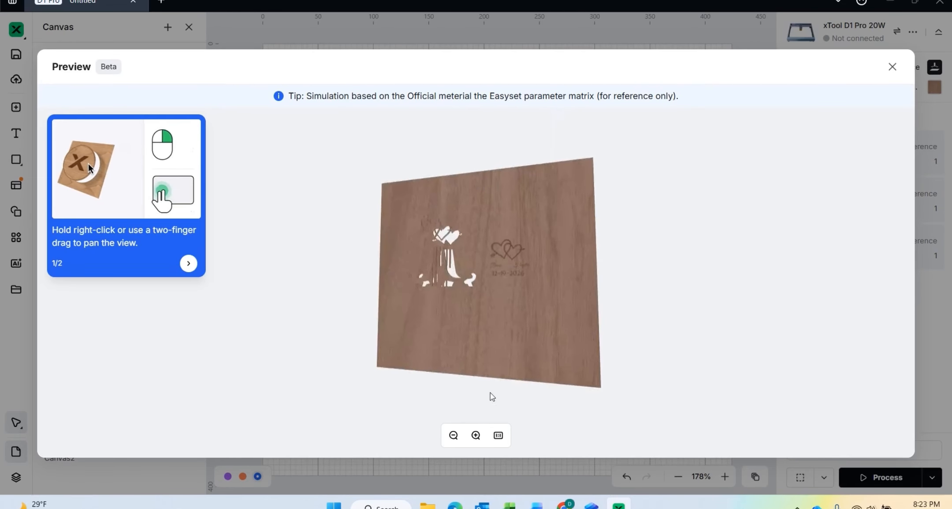
{"action": "left_click", "coordinate": [475, 443]}
{"action": "left_click", "coordinate": [475, 444]}
{"action": "left_click", "coordinate": [475, 443]}
{"action": "left_click", "coordinate": [475, 443]}
{"action": "left_click", "coordinate": [475, 444]}
{"action": "double_click", "coordinate": [475, 443]}
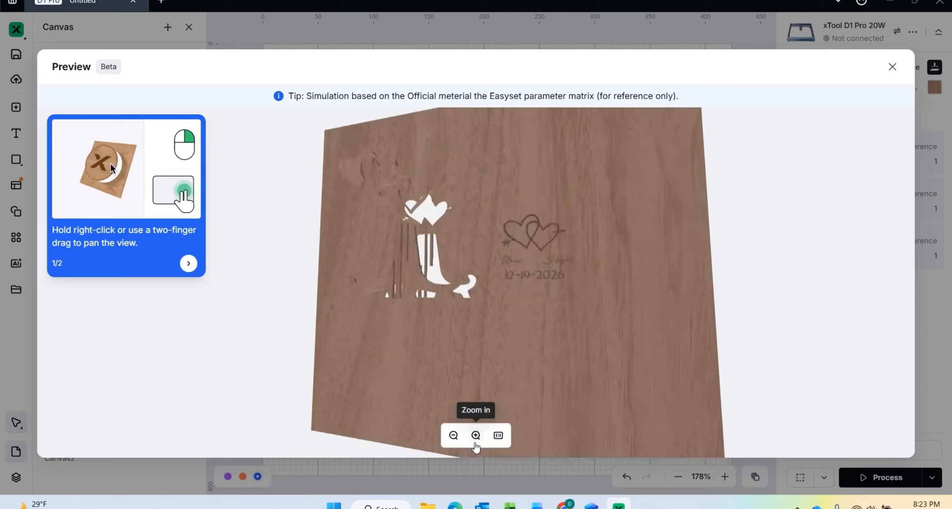
{"action": "left_click", "coordinate": [475, 444]}
{"action": "left_click", "coordinate": [475, 443]}
{"action": "left_click", "coordinate": [475, 443]}
{"action": "left_click", "coordinate": [475, 444]}
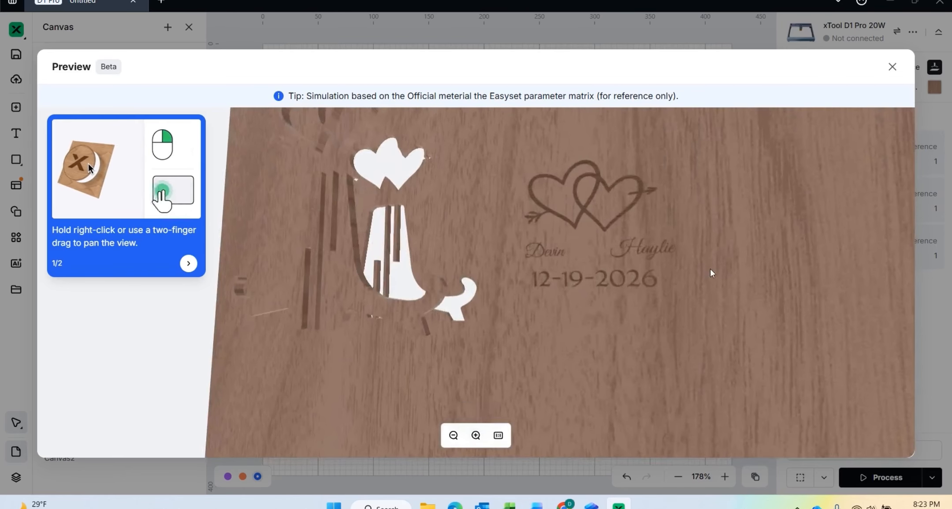
- Zoom the material preview out to the whole board, close it and open the project's material selection
{"action": "mouse_move", "coordinate": [710, 268]}
{"action": "left_mouse_down"}
{"action": "mouse_move", "coordinate": [643, 332]}
{"action": "mouse_move", "coordinate": [698, 271]}
{"action": "left_mouse_up"}
{"action": "scroll", "coordinate": [698, 272], "scroll_direction": "down", "scroll_amount": 10}
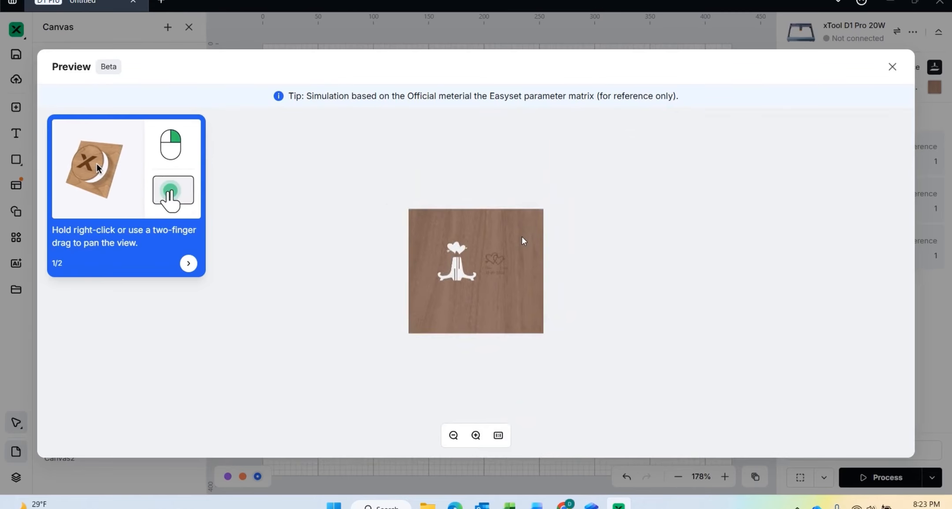
{"action": "left_click", "coordinate": [892, 67]}
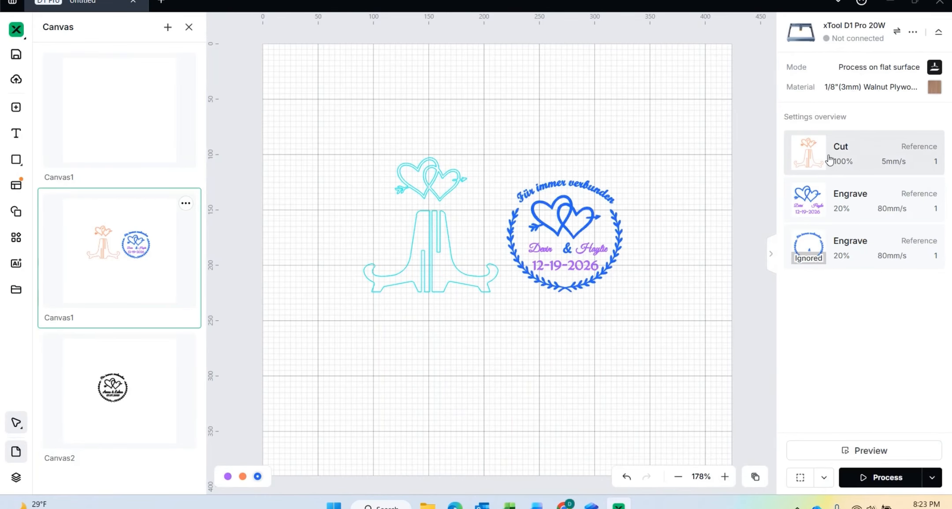
{"action": "left_click", "coordinate": [931, 88]}
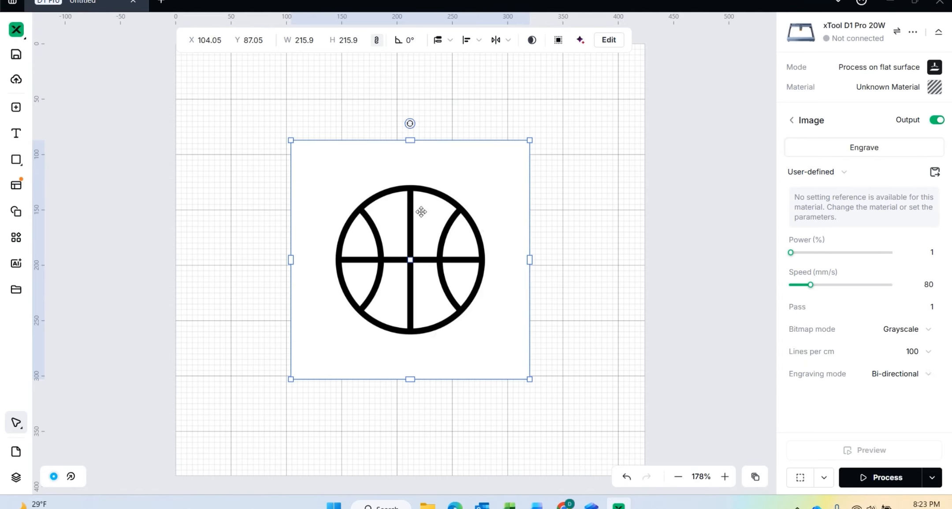
- Open the basketball image for editing in the AI Cutout tool and switch to Manual Cutout
{"action": "left_click", "coordinate": [611, 44]}
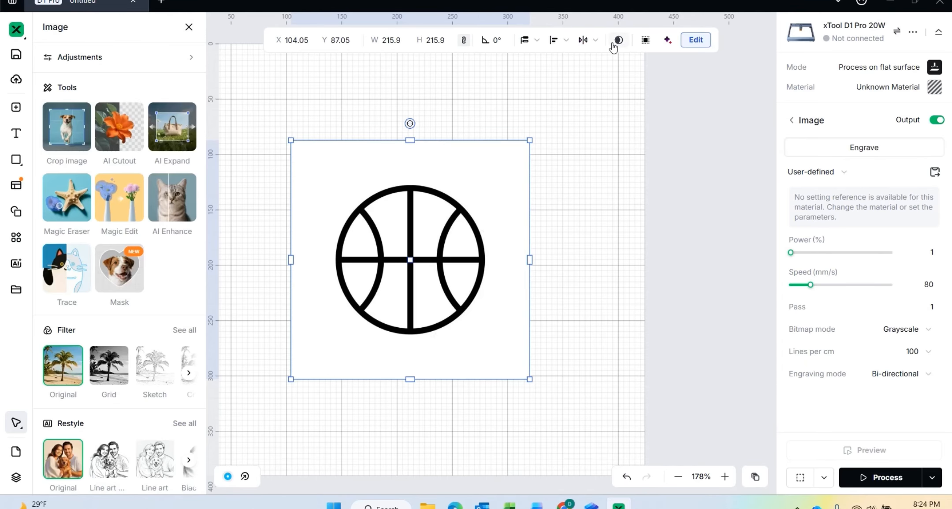
{"action": "left_click", "coordinate": [108, 131]}
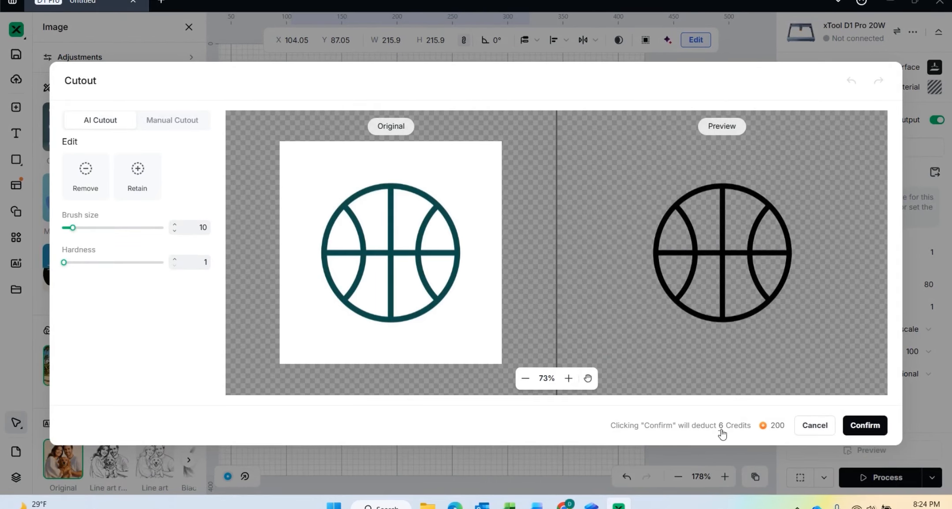
{"action": "mouse_move", "coordinate": [776, 427]}
{"action": "left_click", "coordinate": [193, 122]}
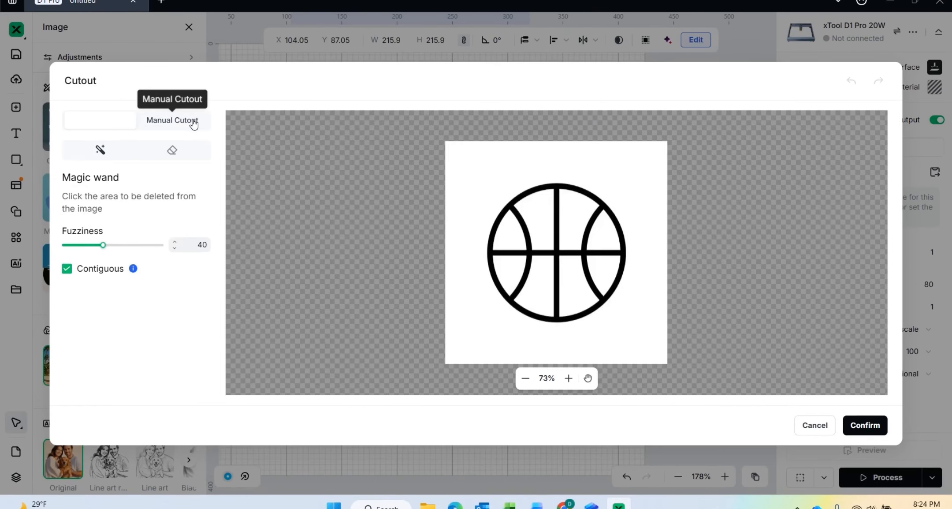
- Remove the white background and all white sections inside the basketball with the Magic wand, and apply the cutout
{"action": "left_click", "coordinate": [486, 165]}
{"action": "left_click", "coordinate": [514, 243]}
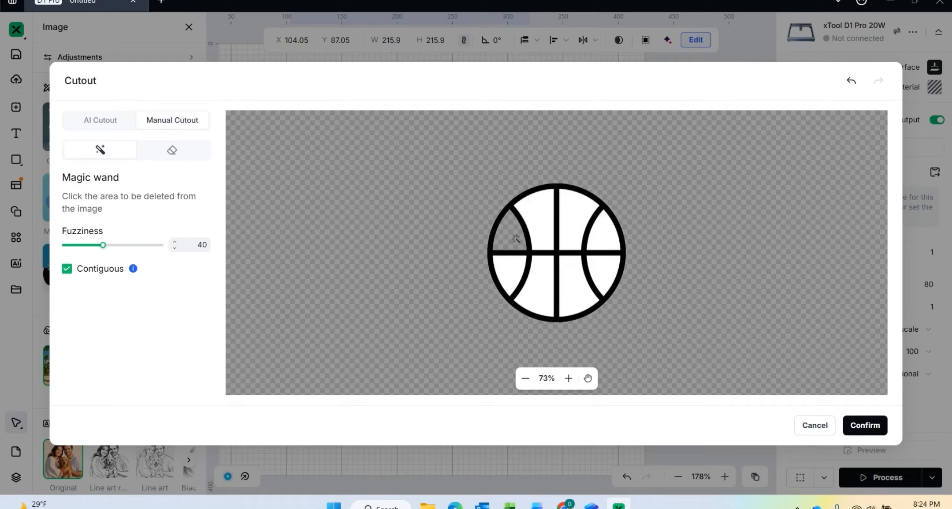
{"action": "left_click", "coordinate": [552, 210]}
{"action": "left_click", "coordinate": [576, 215]}
{"action": "left_click", "coordinate": [601, 232]}
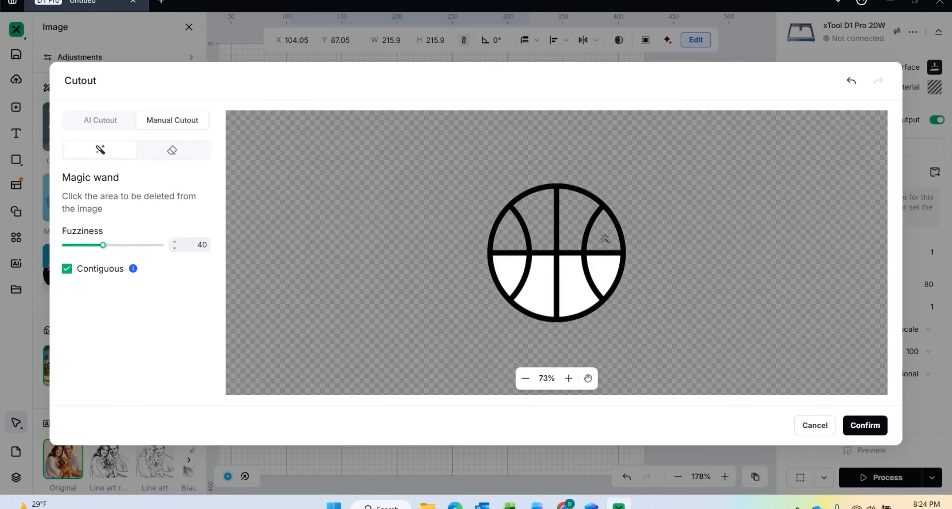
{"action": "left_click", "coordinate": [604, 267]}
{"action": "left_click", "coordinate": [576, 285]}
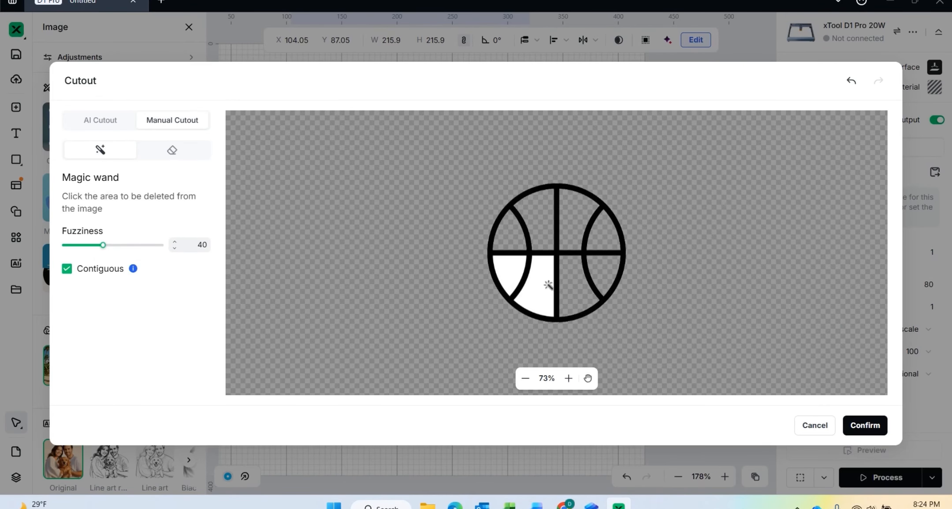
{"action": "left_click", "coordinate": [545, 286]}
{"action": "left_click", "coordinate": [510, 266]}
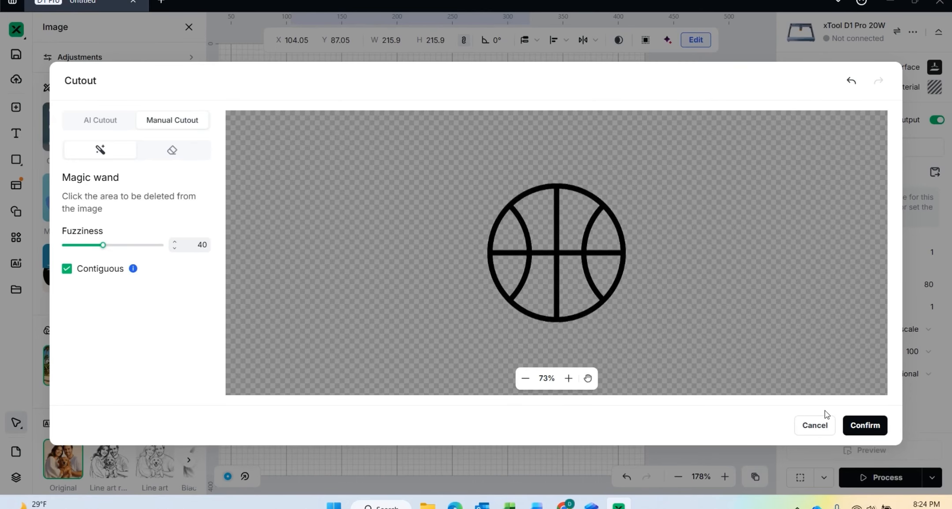
{"action": "left_click", "coordinate": [861, 426]}
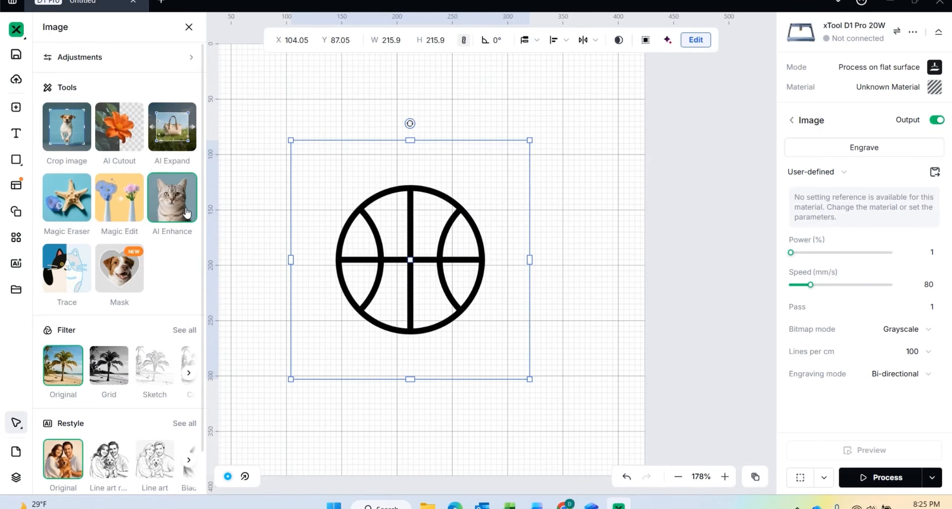
- View the AImake design assistant with its style categories and prompt field, then close it
{"action": "left_click", "coordinate": [17, 264]}
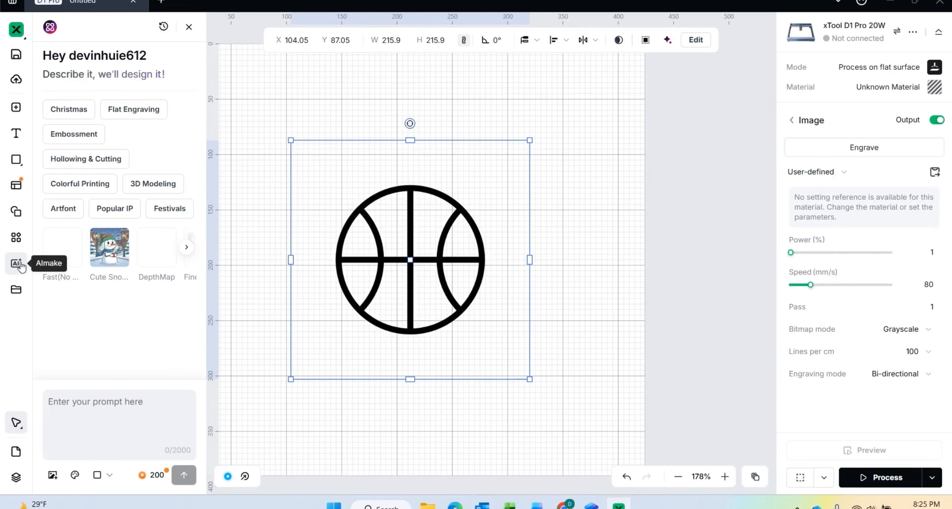
{"action": "left_click", "coordinate": [96, 399]}
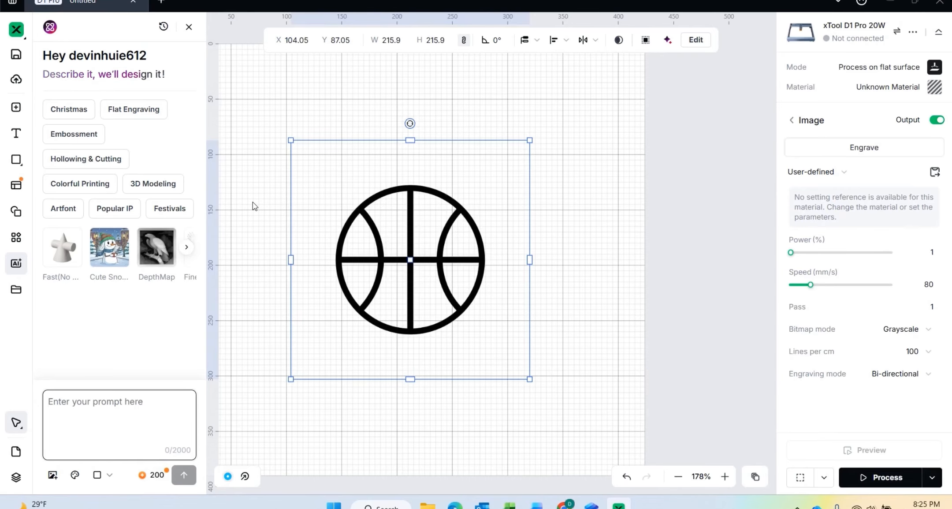
{"action": "left_click", "coordinate": [188, 26]}
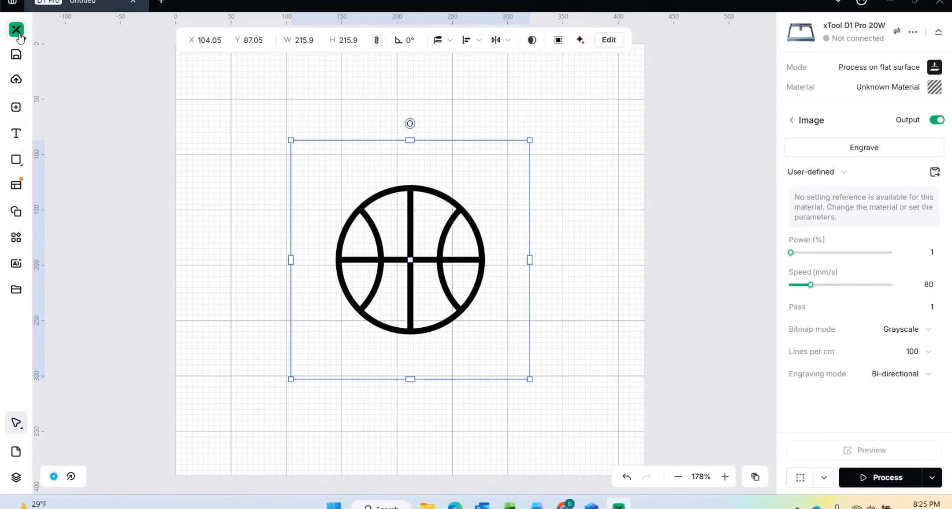
- Look through the main menu's Text, View and File commands, then leave it and deselect the basketball image
{"action": "mouse_move", "coordinate": [21, 42]}
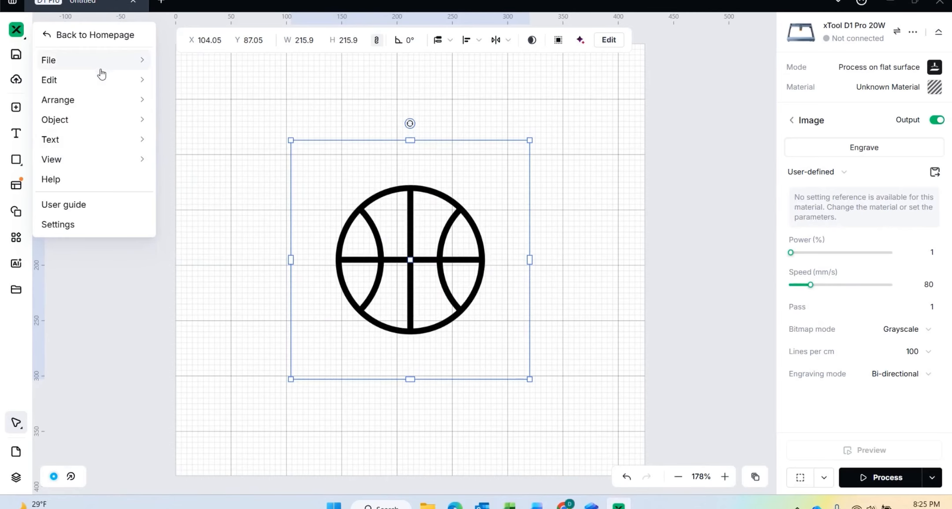
{"action": "mouse_move", "coordinate": [79, 149]}
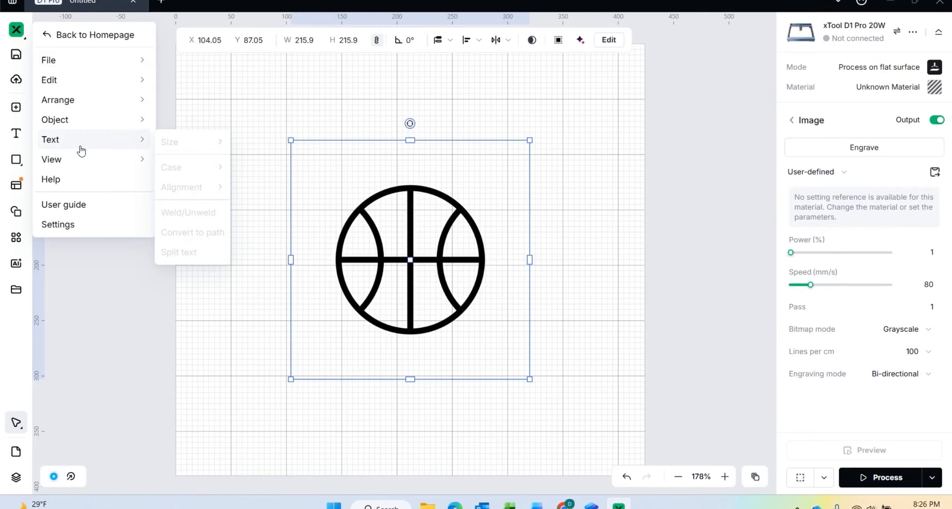
{"action": "mouse_move", "coordinate": [79, 94]}
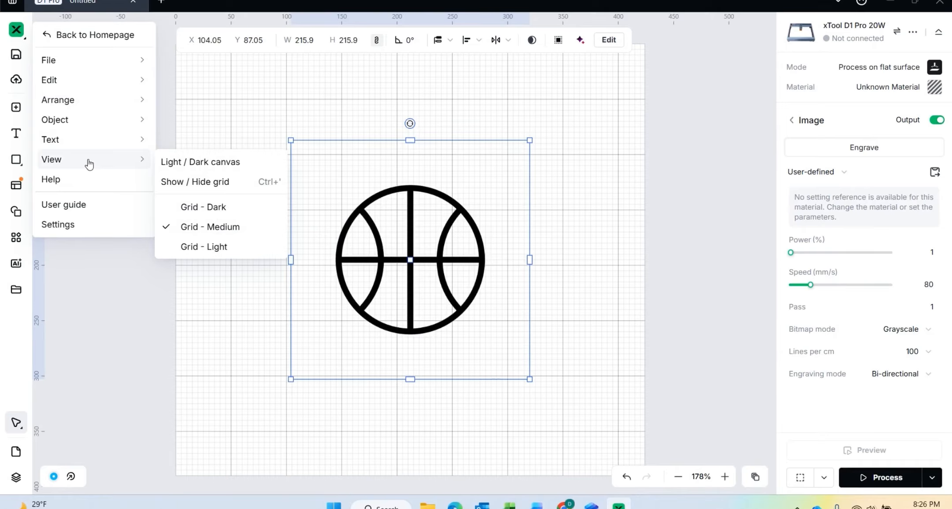
{"action": "mouse_move", "coordinate": [88, 60]}
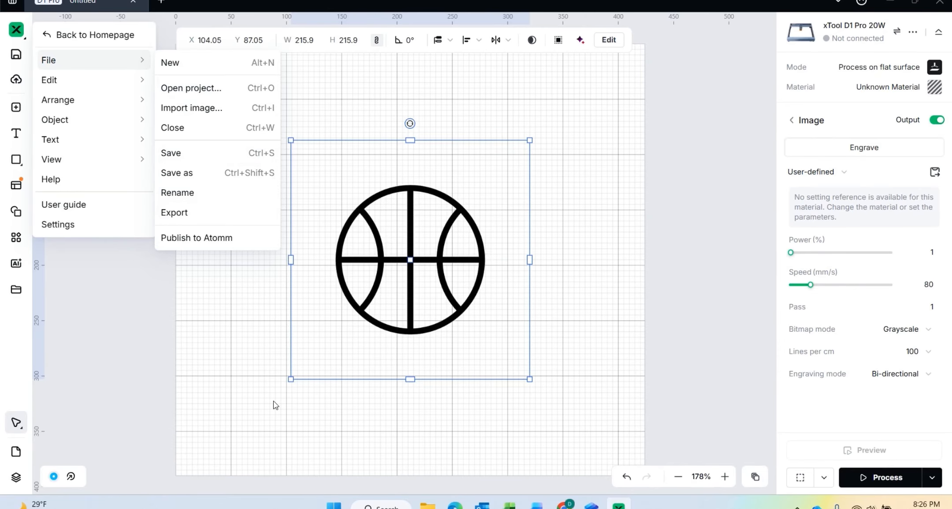
{"action": "left_click", "coordinate": [244, 402]}
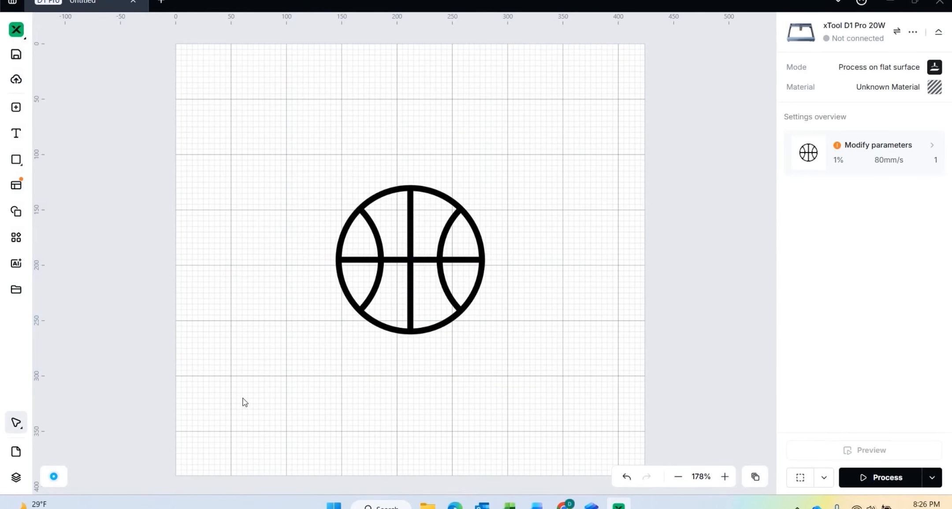